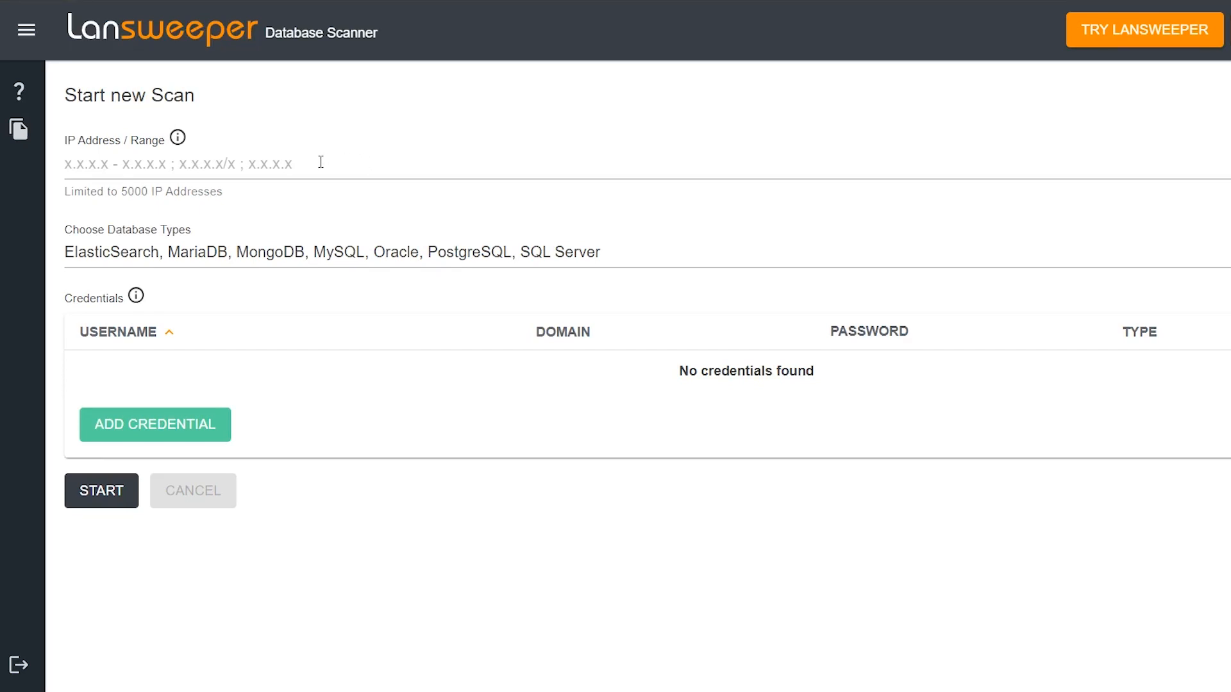
# Enter localhost as the IP address to scan.
pyautogui.click(223, 166)
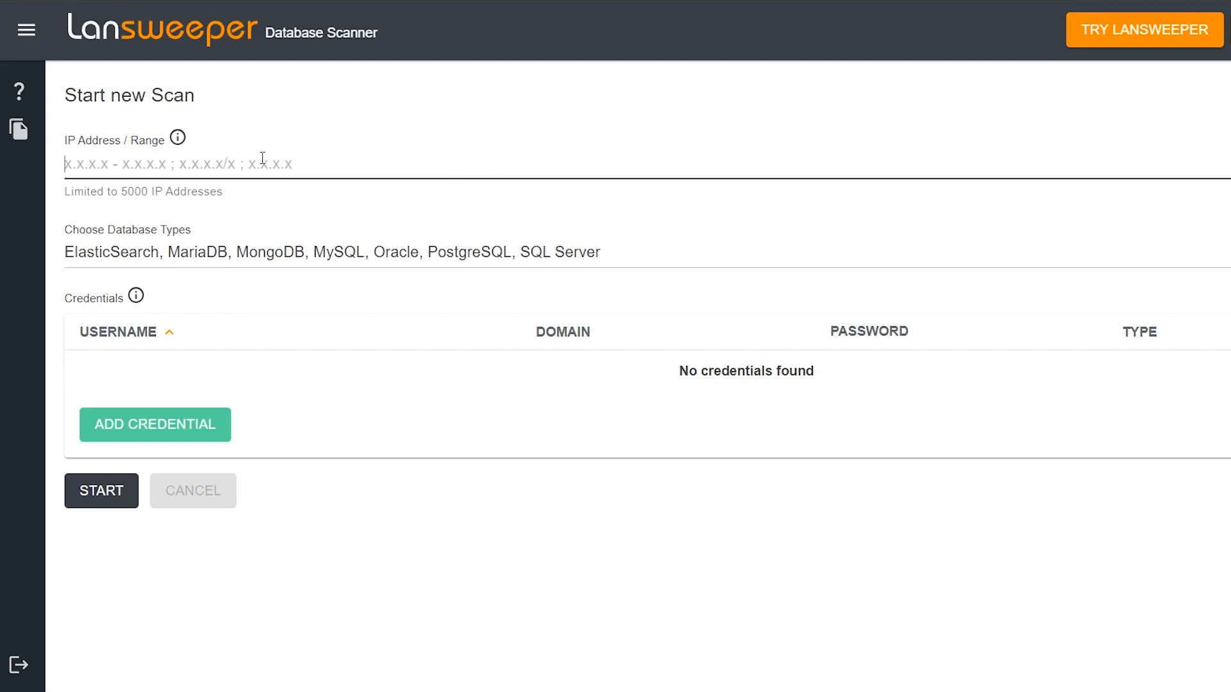
pyautogui.write('localhost')
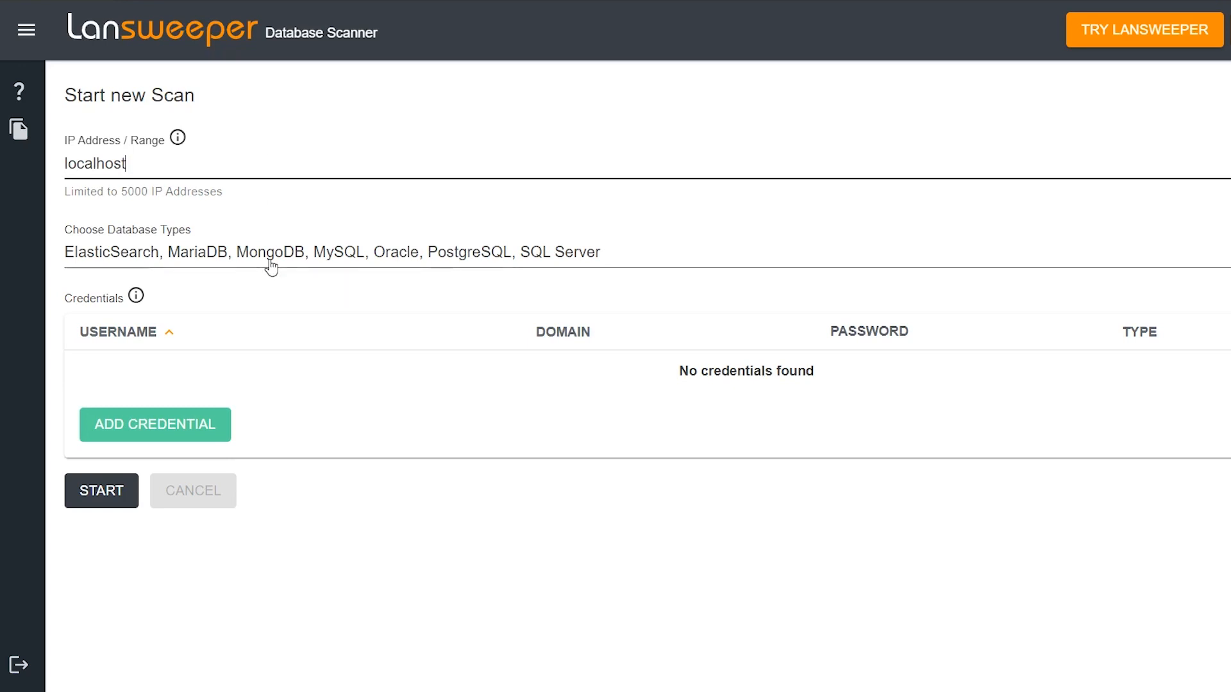
# Review the database types available for the scan, from ElasticSearch to SQLite, keeping the current selection.
pyautogui.click(271, 268)
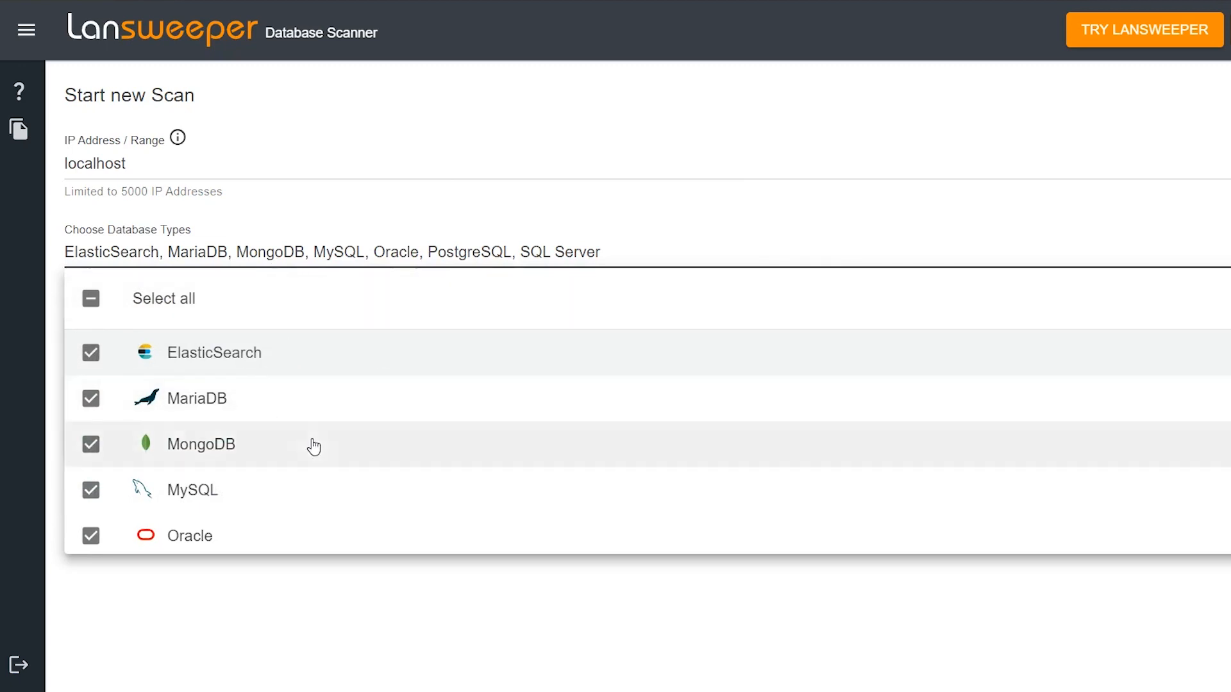
pyautogui.scroll(-3, 333, 410)
pyautogui.scroll(3, 352, 371)
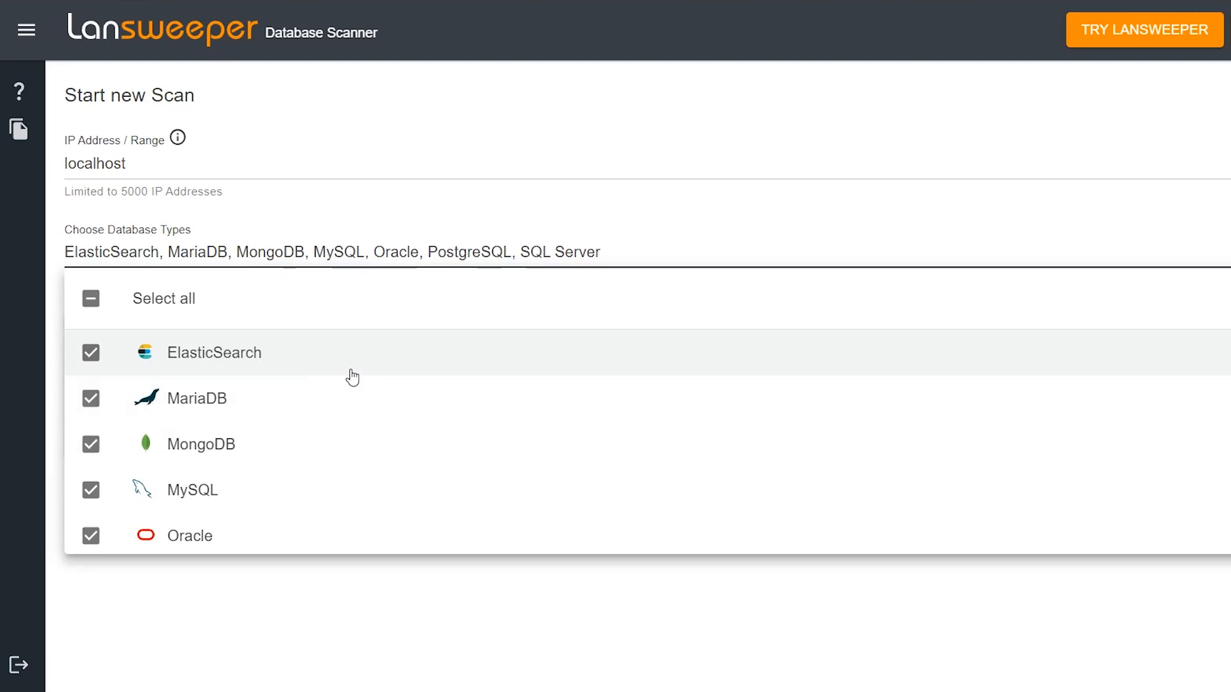
pyautogui.scroll(-2, 335, 395)
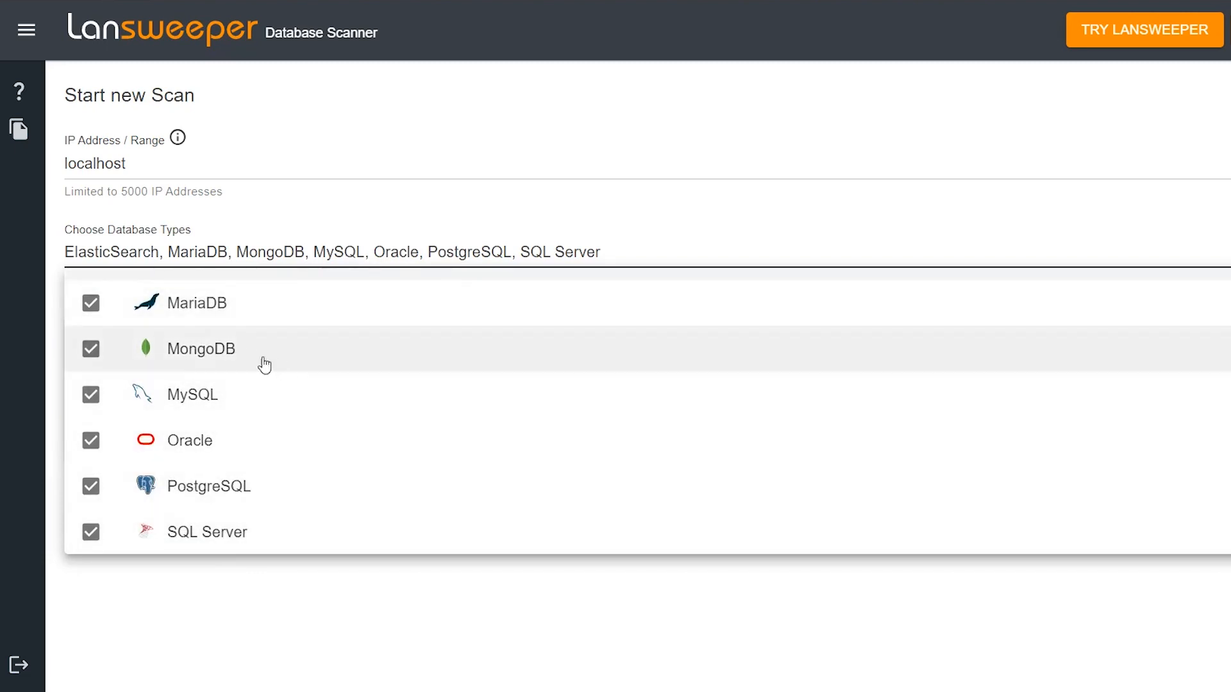
pyautogui.scroll(-1, 280, 361)
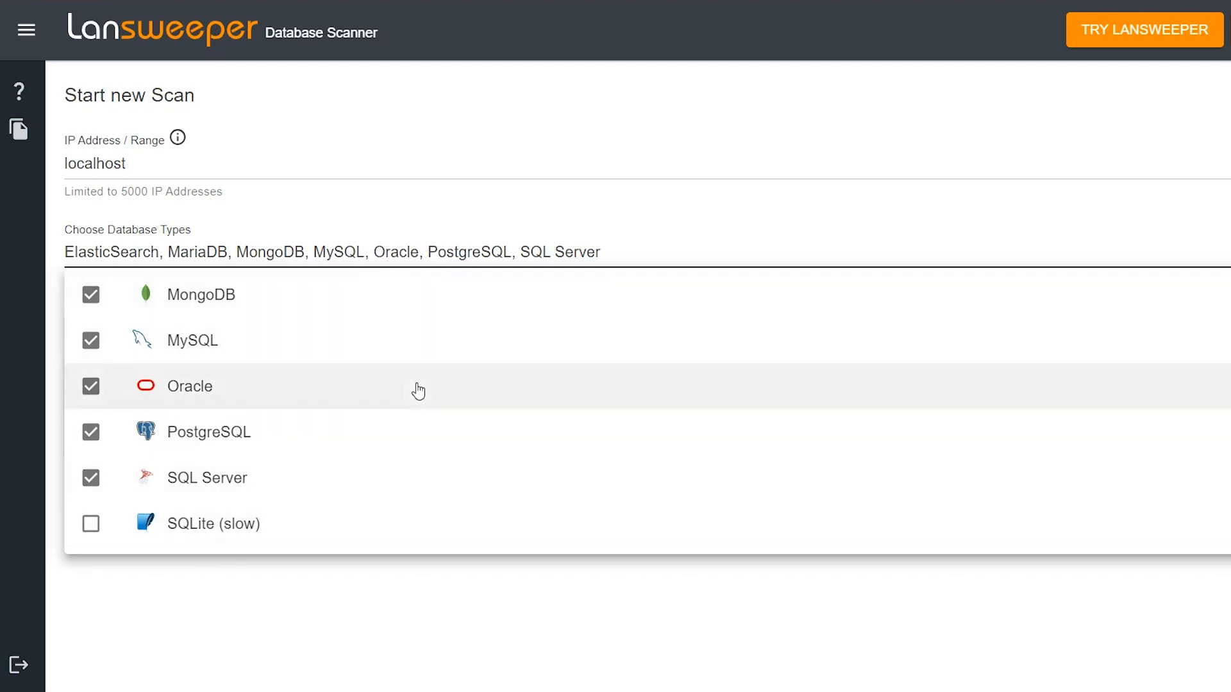
pyautogui.click(495, 154)
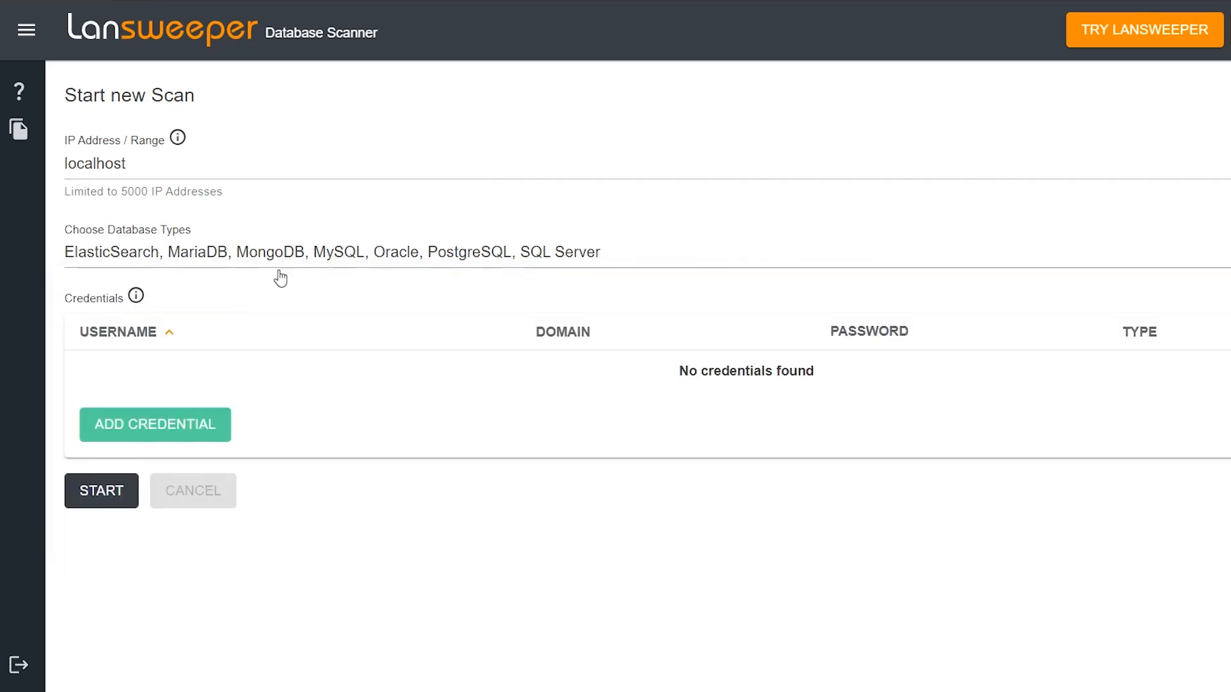
# Add 10.37.0.21 as a second scan target after localhost, separated by a semicolon and without a subnet suffix.
pyautogui.click(106, 163)
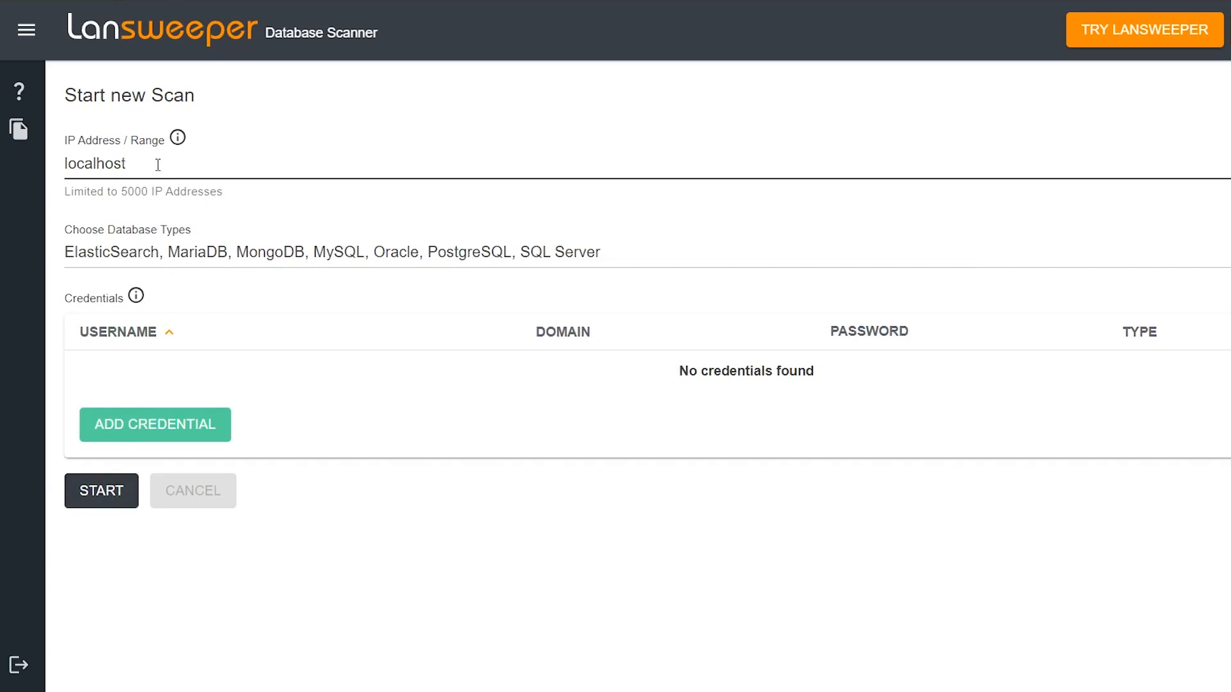
pyautogui.write('10.37.0.21/24')
pyautogui.press('BackSpace')
pyautogui.press('BackSpace')
# Add a Windows credential with the account username, the domain lab.local and the account password.
pyautogui.click(184, 424)
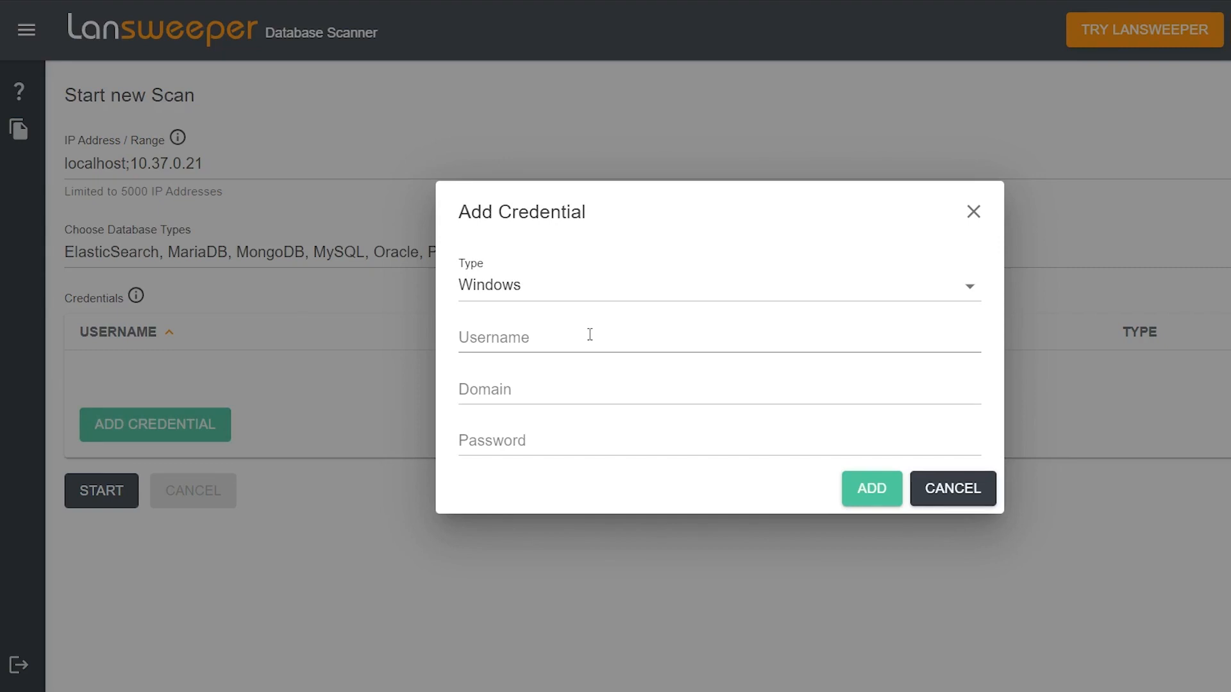
pyautogui.click(576, 300)
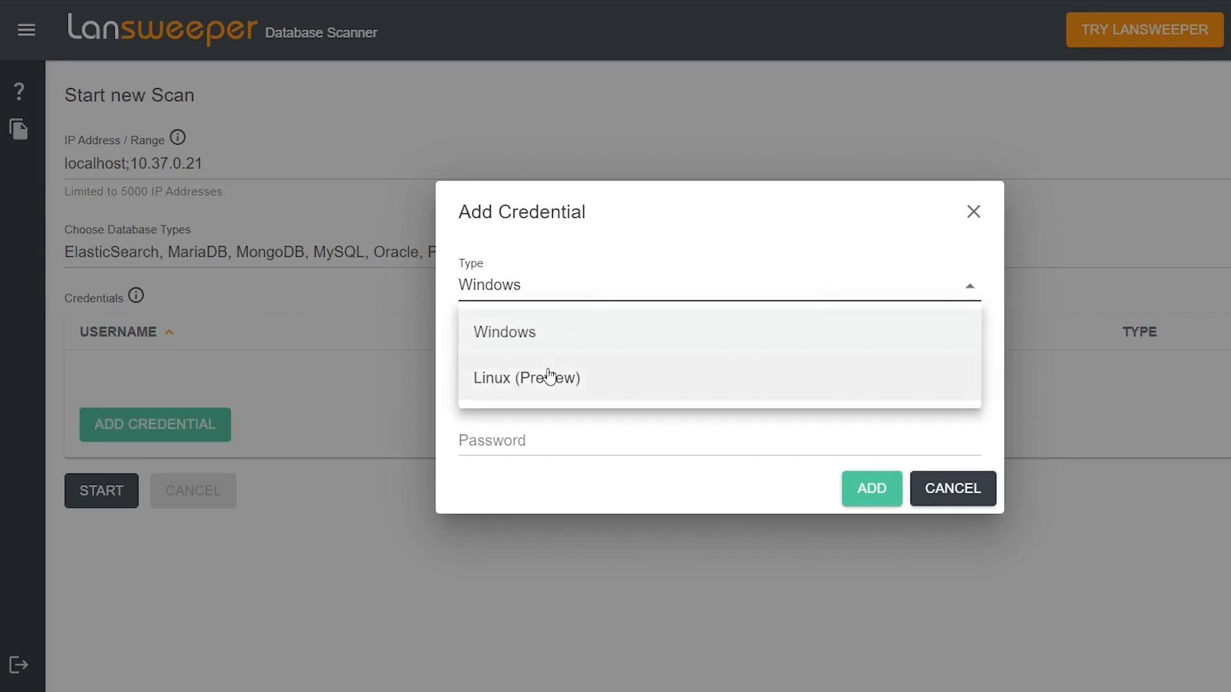
pyautogui.click(595, 334)
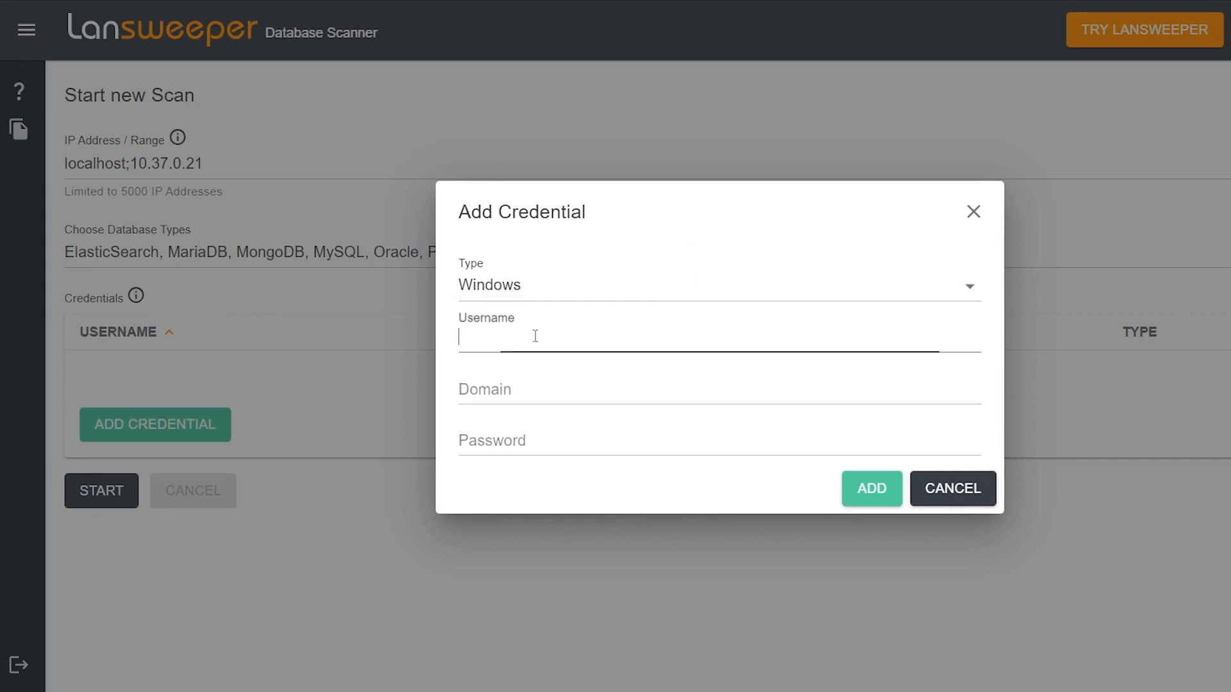
pyautogui.click(590, 371)
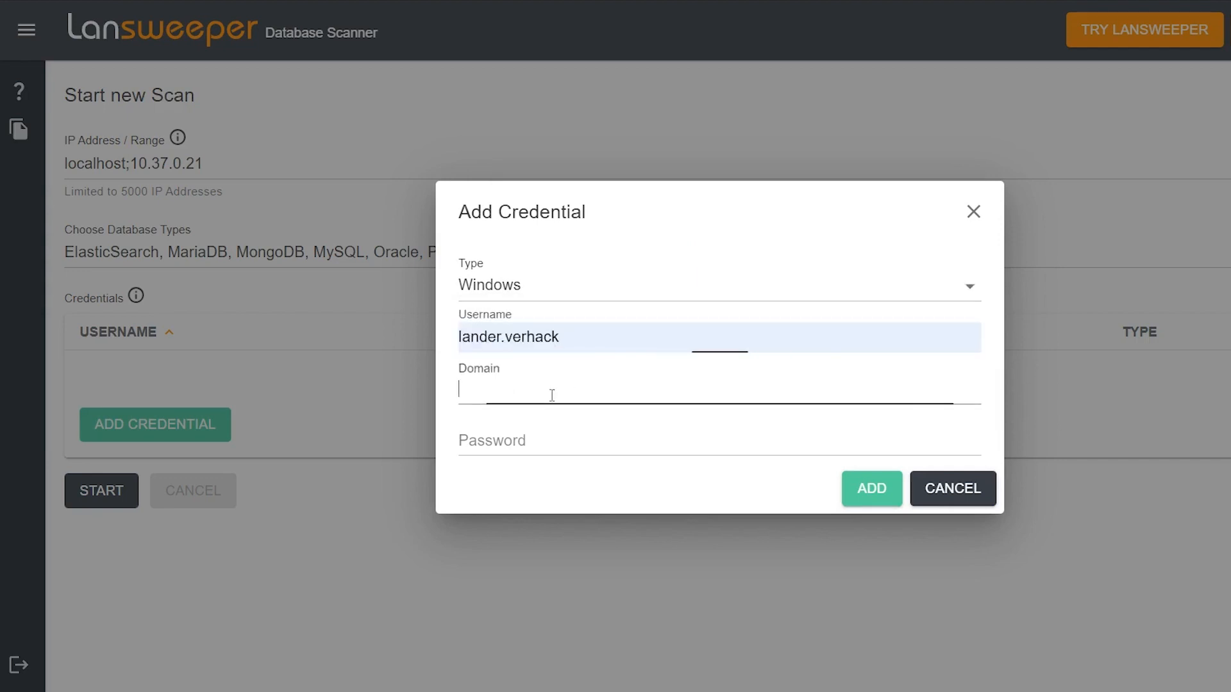
pyautogui.write('lab.local')
pyautogui.click(539, 448)
pyautogui.write('*********************')
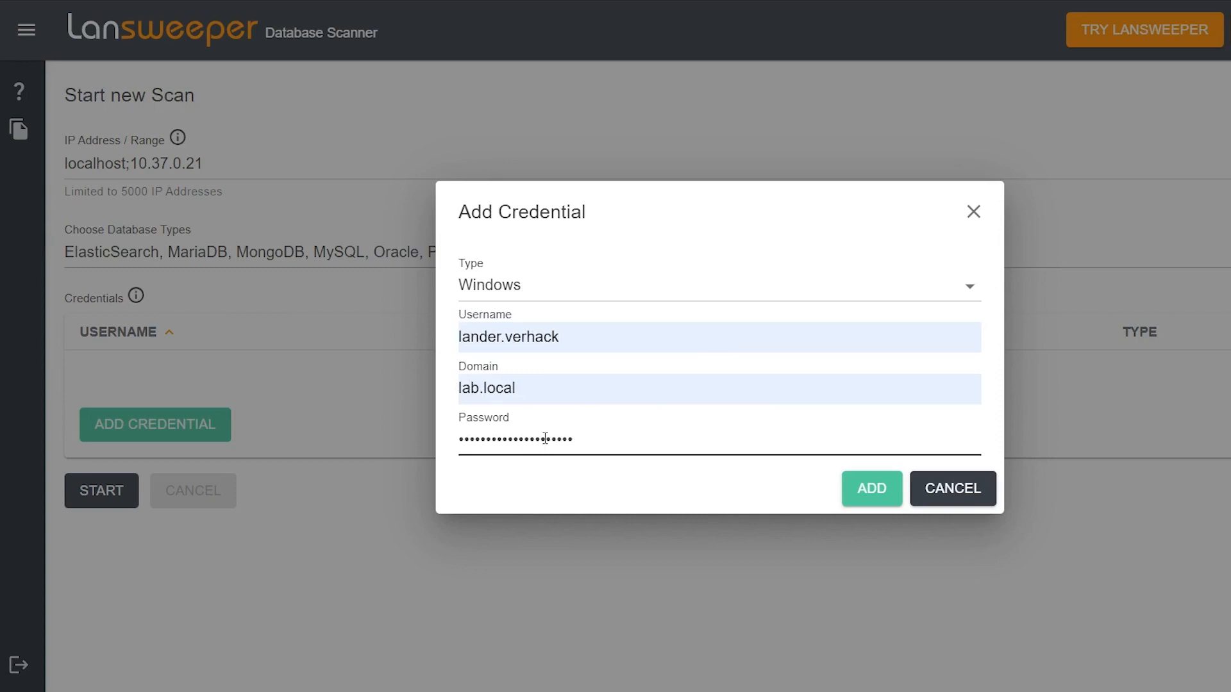
pyautogui.click(872, 500)
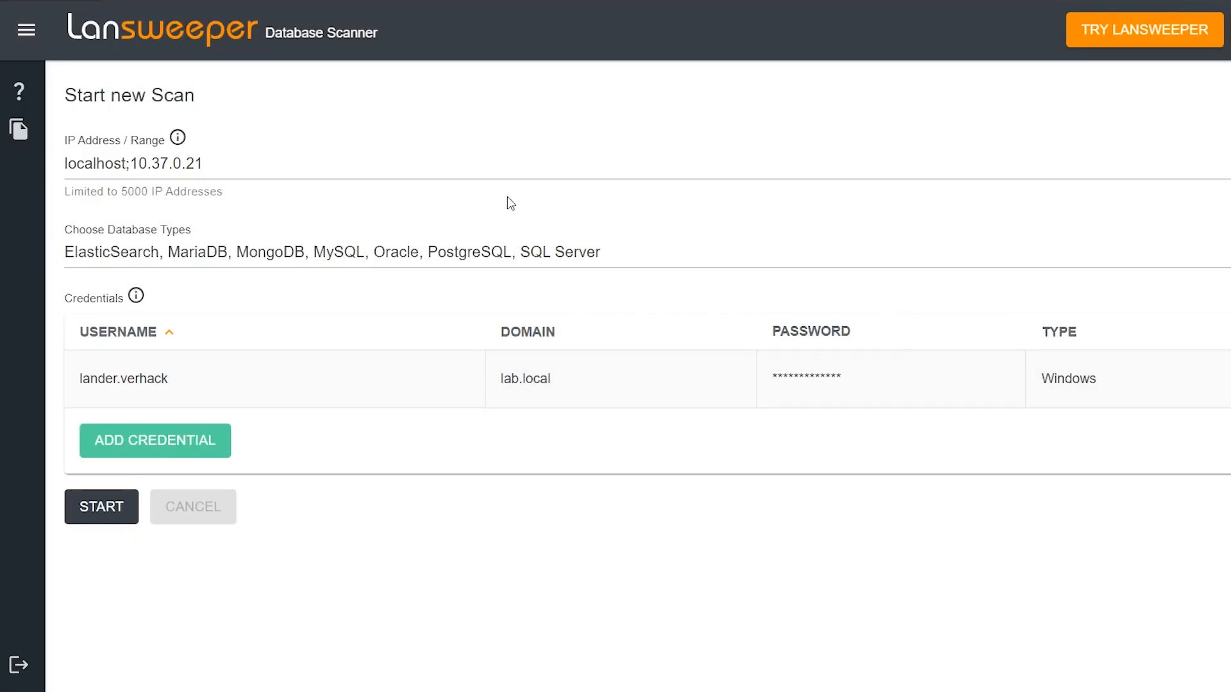
# Start the database scan and look through the list of databases found on both servers.
pyautogui.click(102, 507)
pyautogui.scroll(-1, 420, 426)
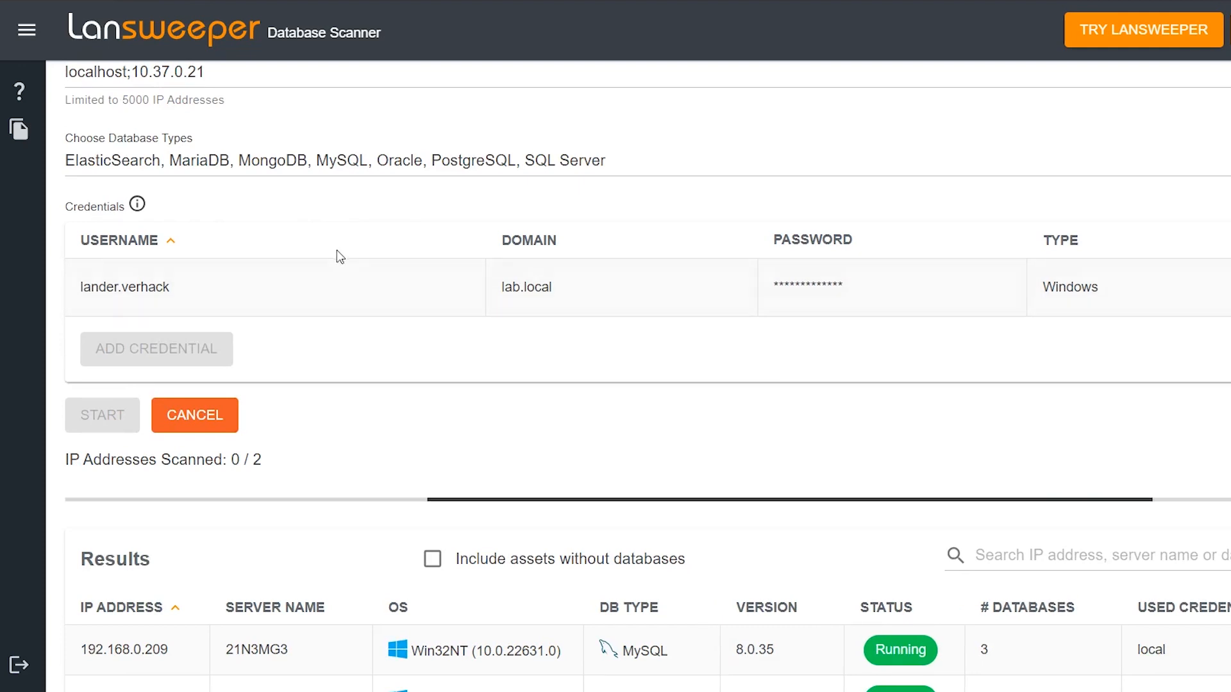
pyautogui.scroll(-1, 335, 280)
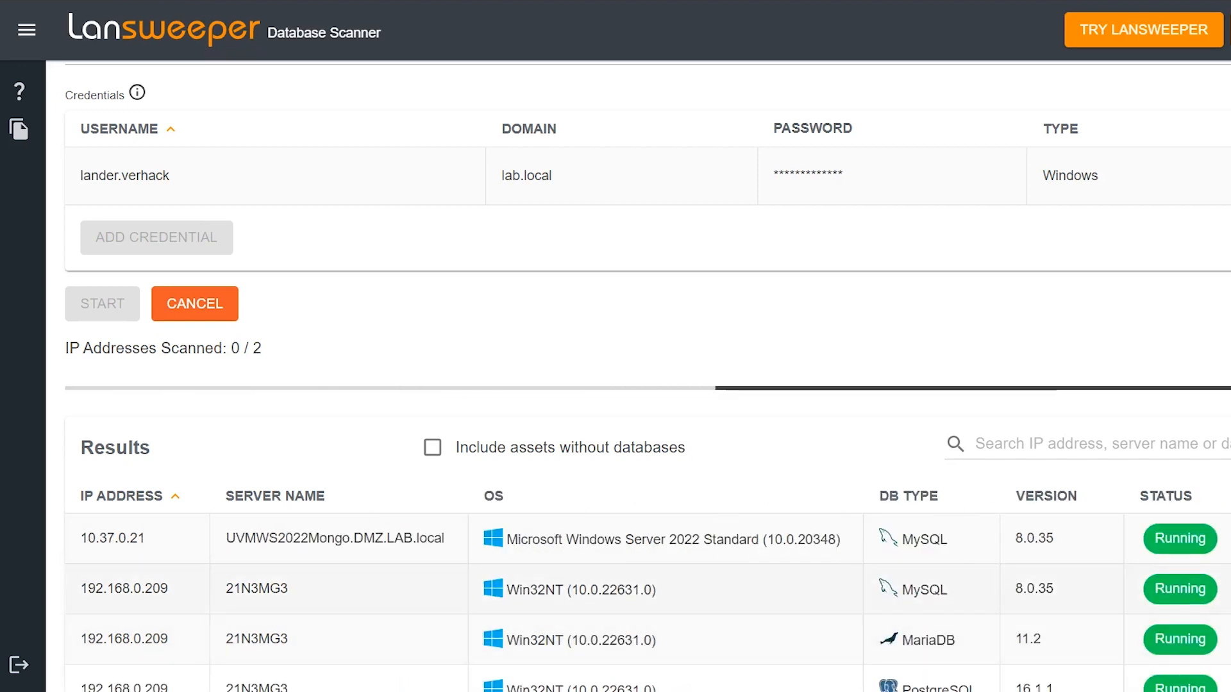
pyautogui.scroll(-2, 615, 346)
pyautogui.scroll(-1, 1079, 434)
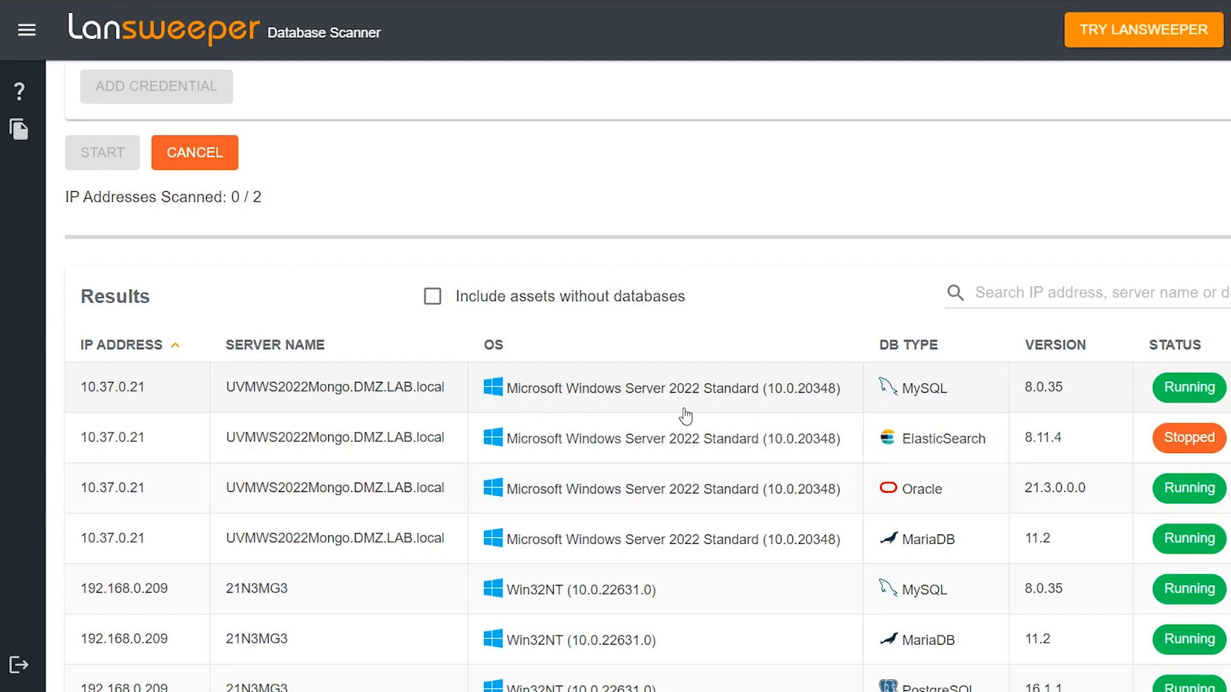
pyautogui.scroll(-2, 629, 347)
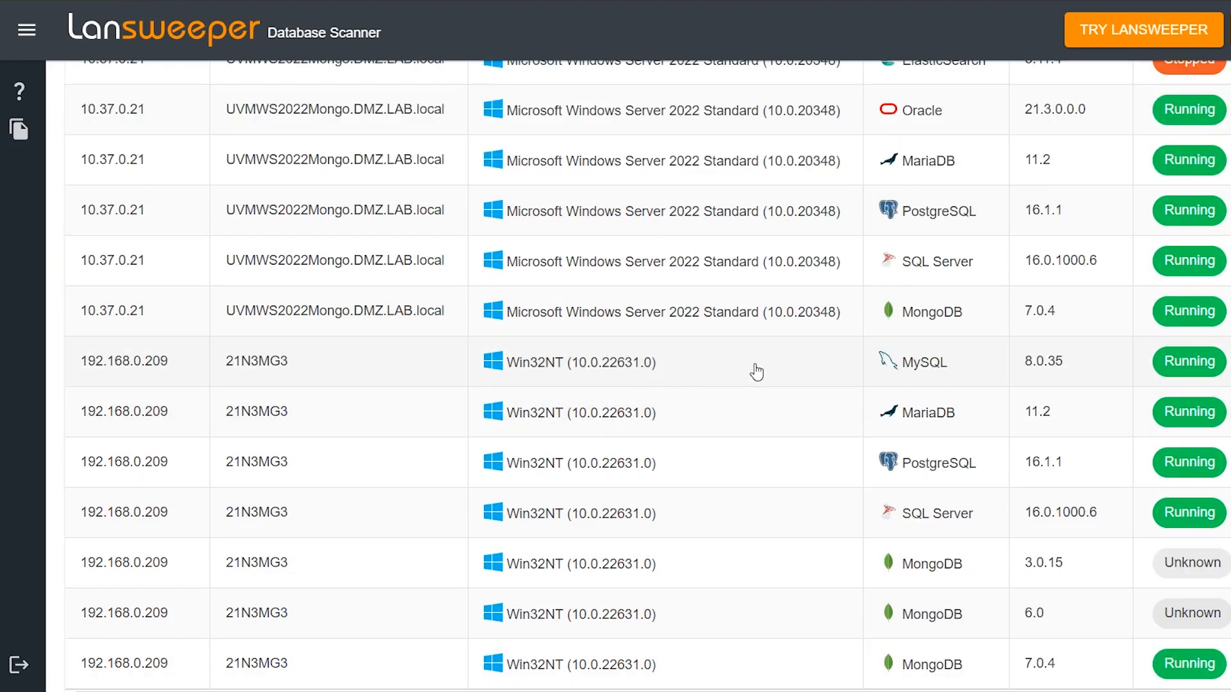
# Inspect the details of the MySQL server on 192.168.0.209, including the tables of its sakila database, and return to the results.
pyautogui.click(335, 363)
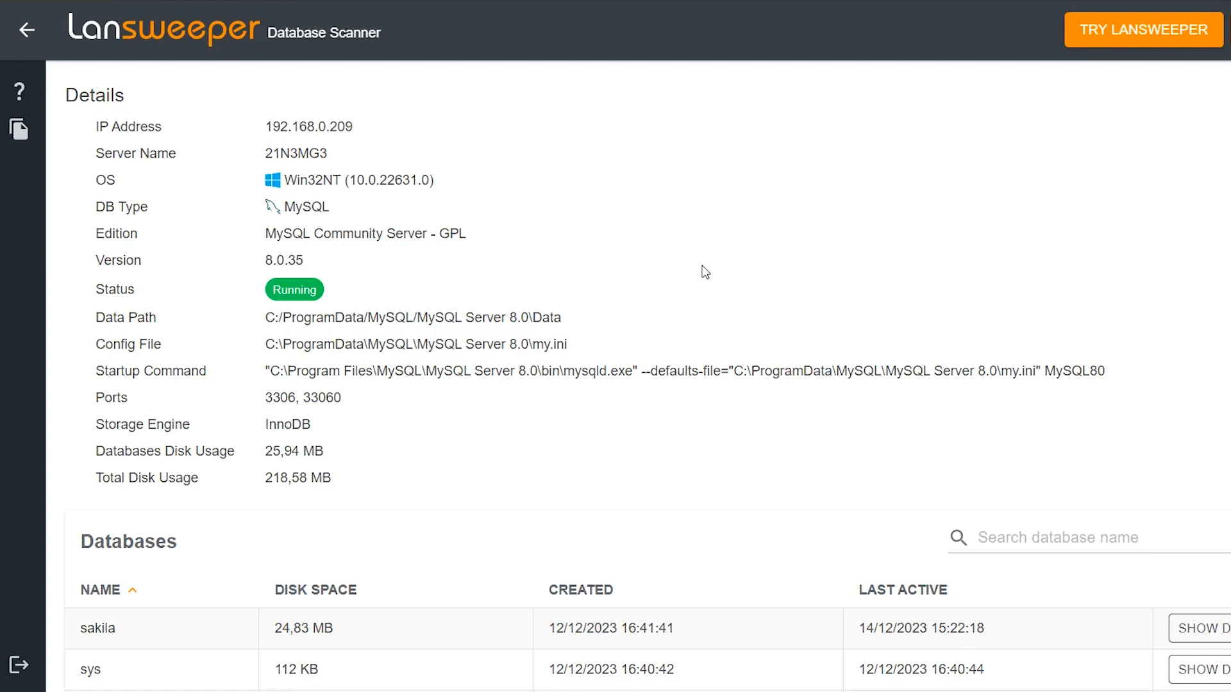
pyautogui.scroll(-1, 692, 237)
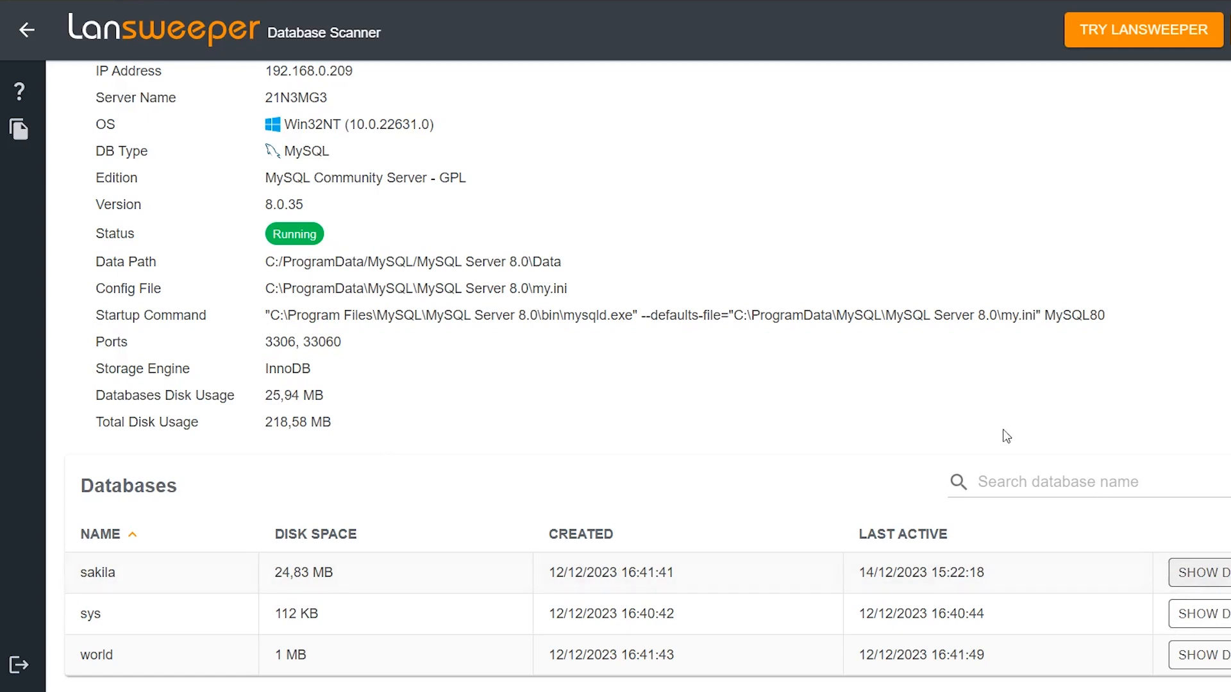
pyautogui.click(1196, 572)
pyautogui.scroll(-7, 742, 317)
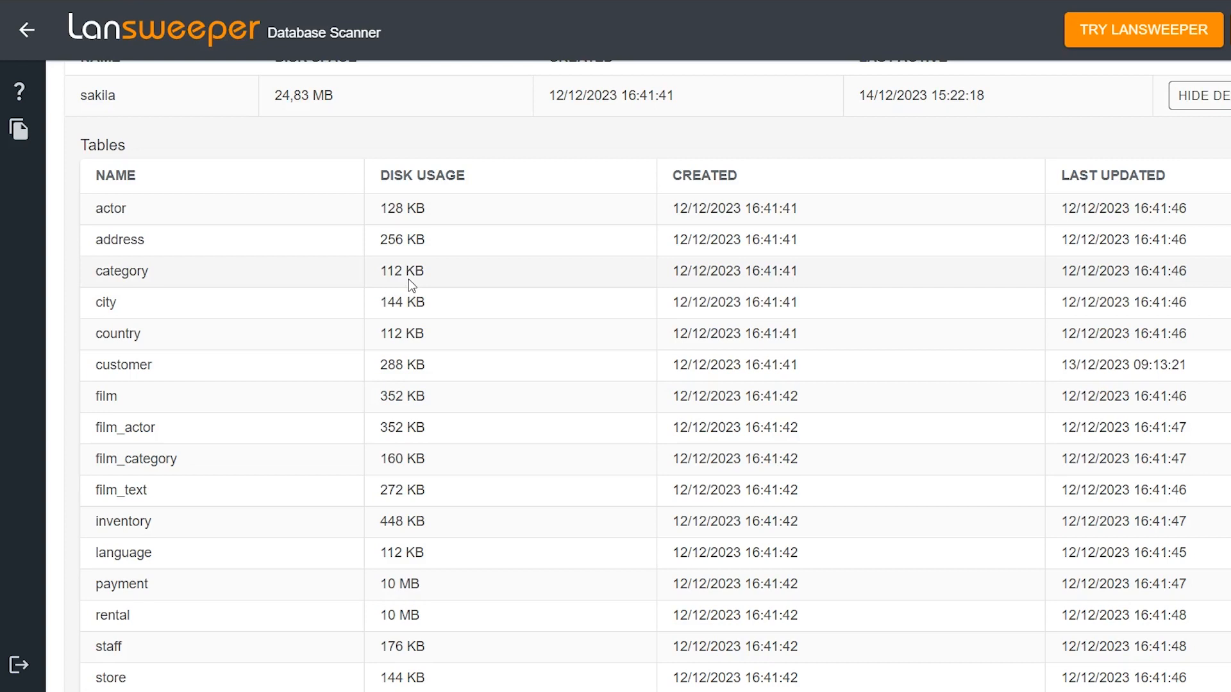
pyautogui.scroll(-2, 570, 329)
pyautogui.scroll(10, 570, 329)
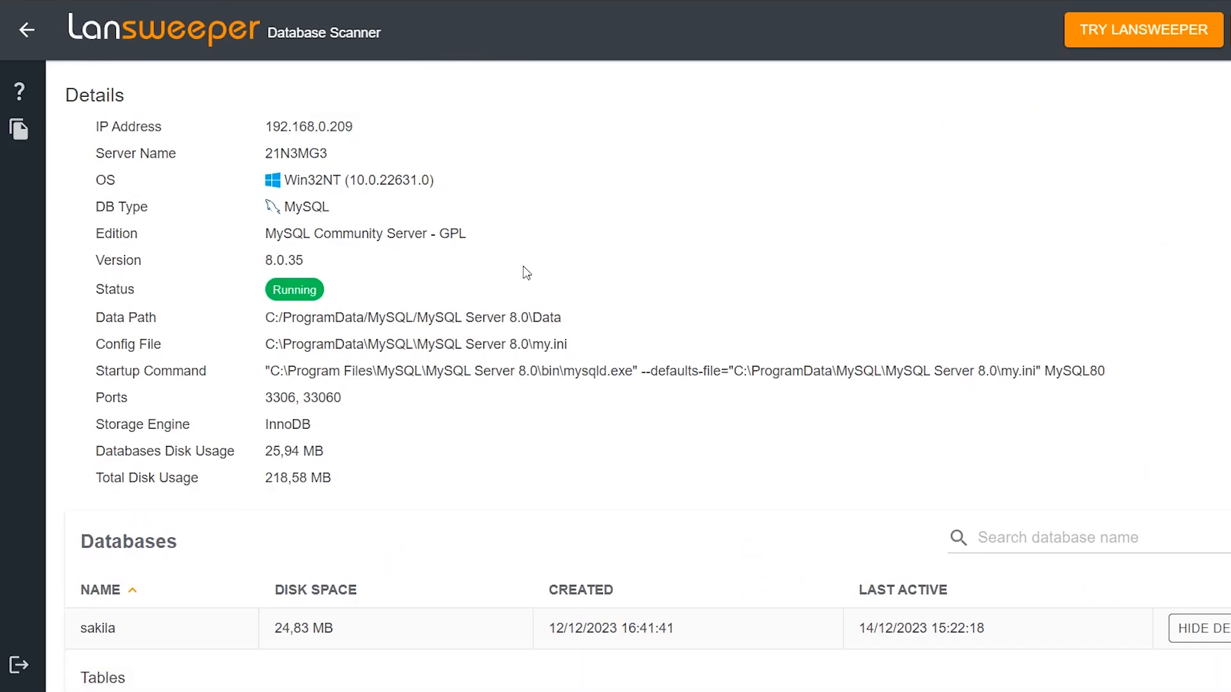
pyautogui.click(27, 31)
# Inspect the details, collections and indexes of the MongoDB 7.0.4 server on 192.168.0.209 and return to the results.
pyautogui.scroll(-7, 889, 393)
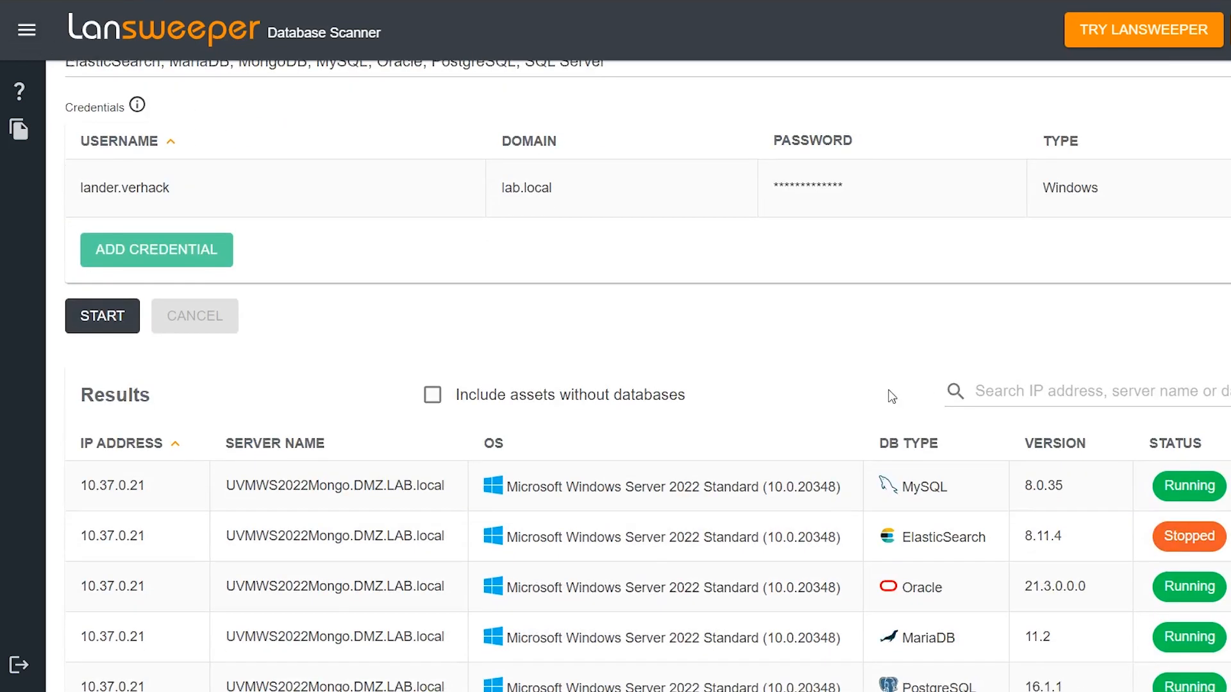
pyautogui.scroll(-3, 742, 244)
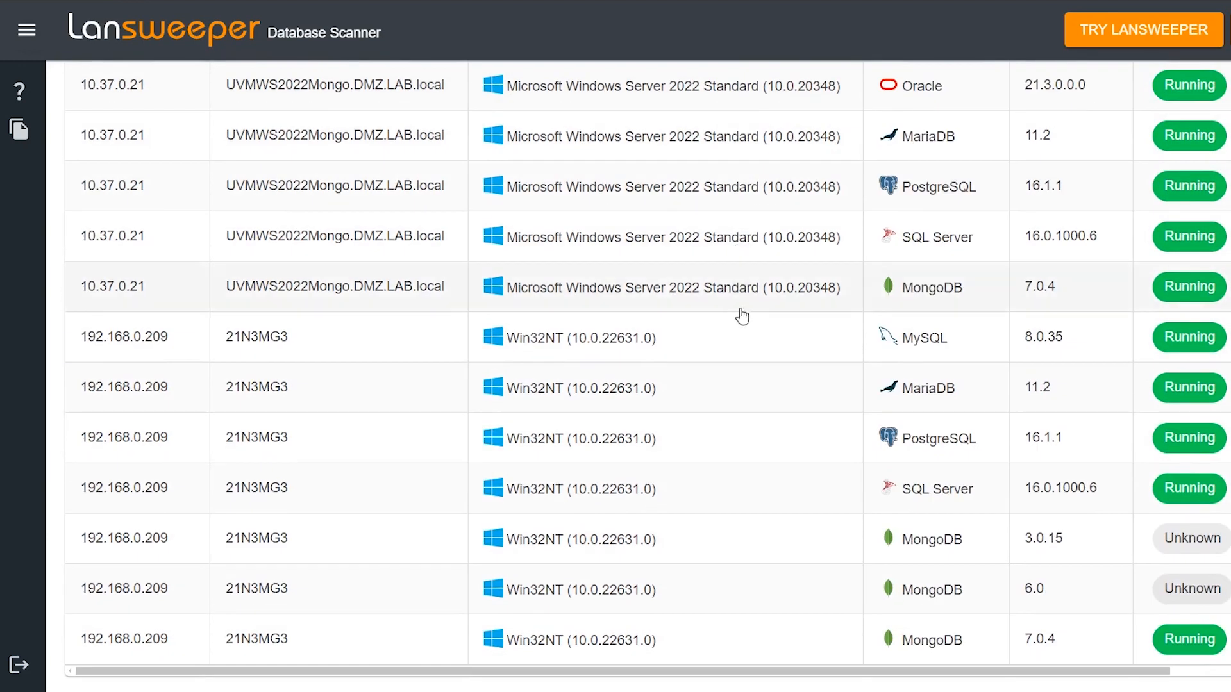
pyautogui.click(644, 643)
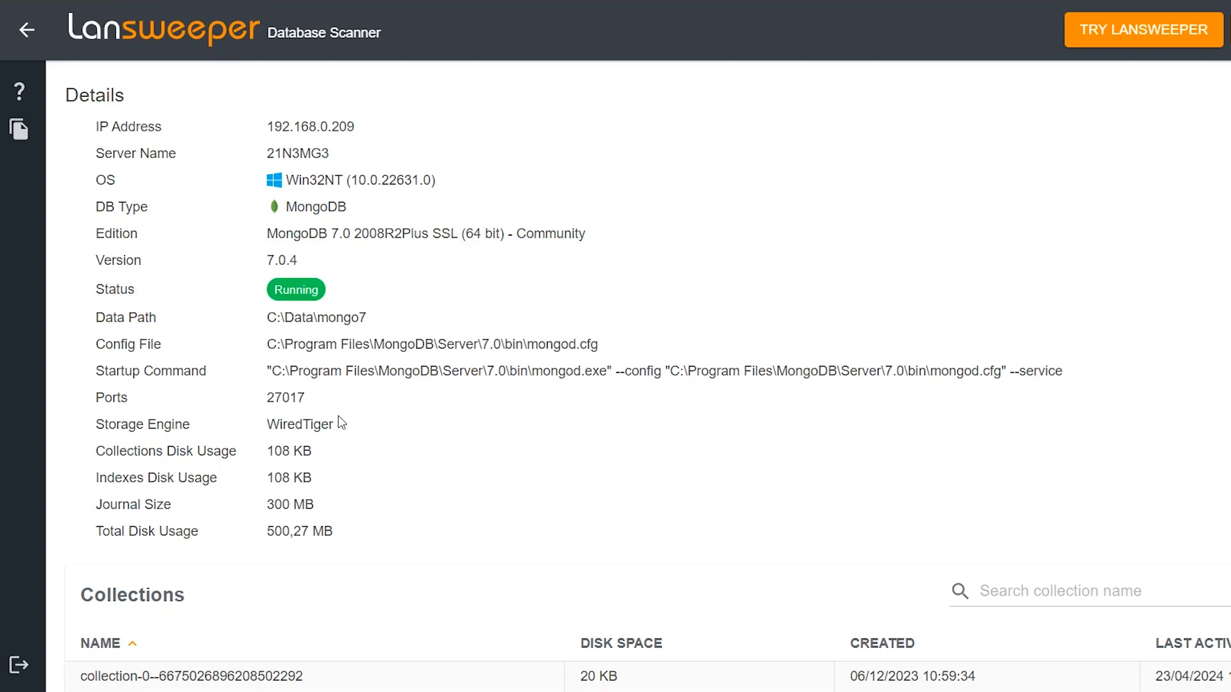
pyautogui.scroll(-6, 564, 298)
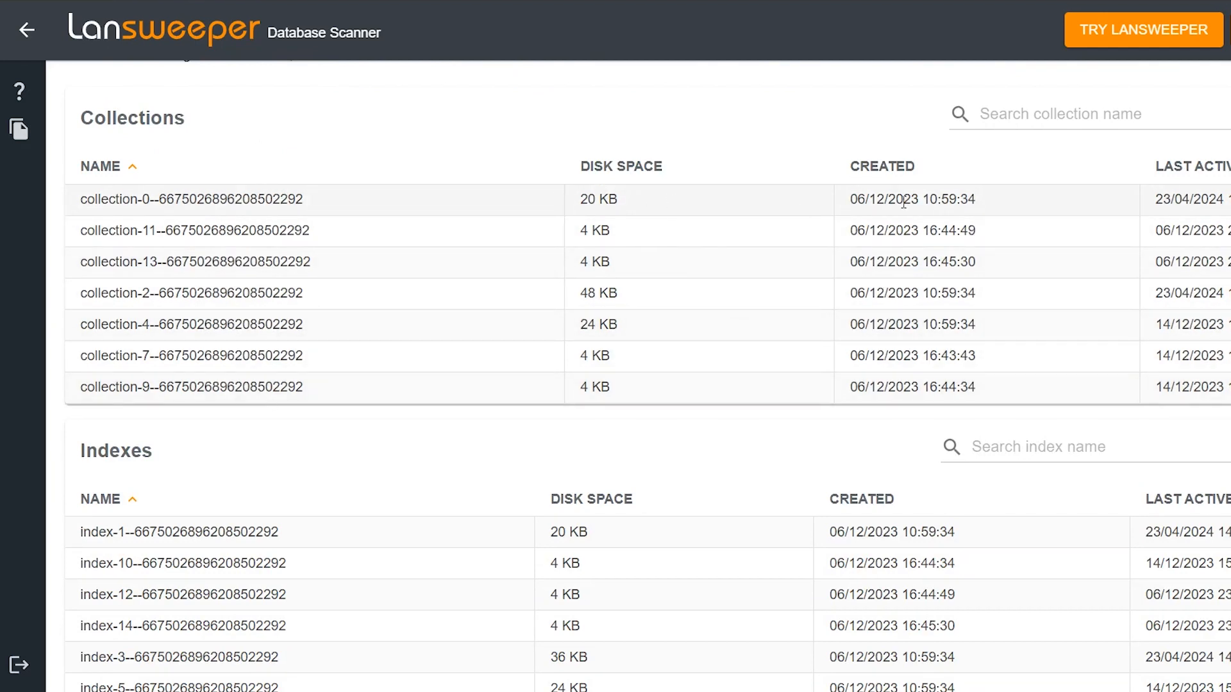
pyautogui.scroll(6, 633, 372)
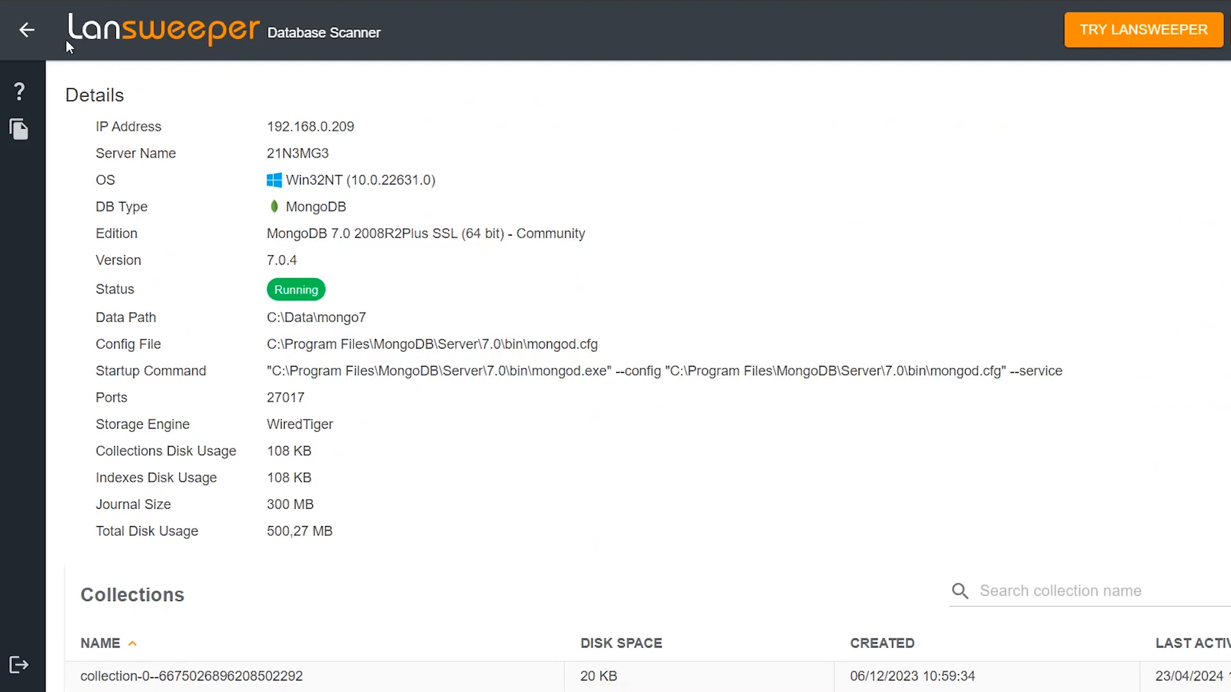
pyautogui.click(26, 30)
# Inspect the details of the stopped ElasticSearch instance on 10.37.0.21 and return to the scan page.
pyautogui.scroll(-5, 818, 421)
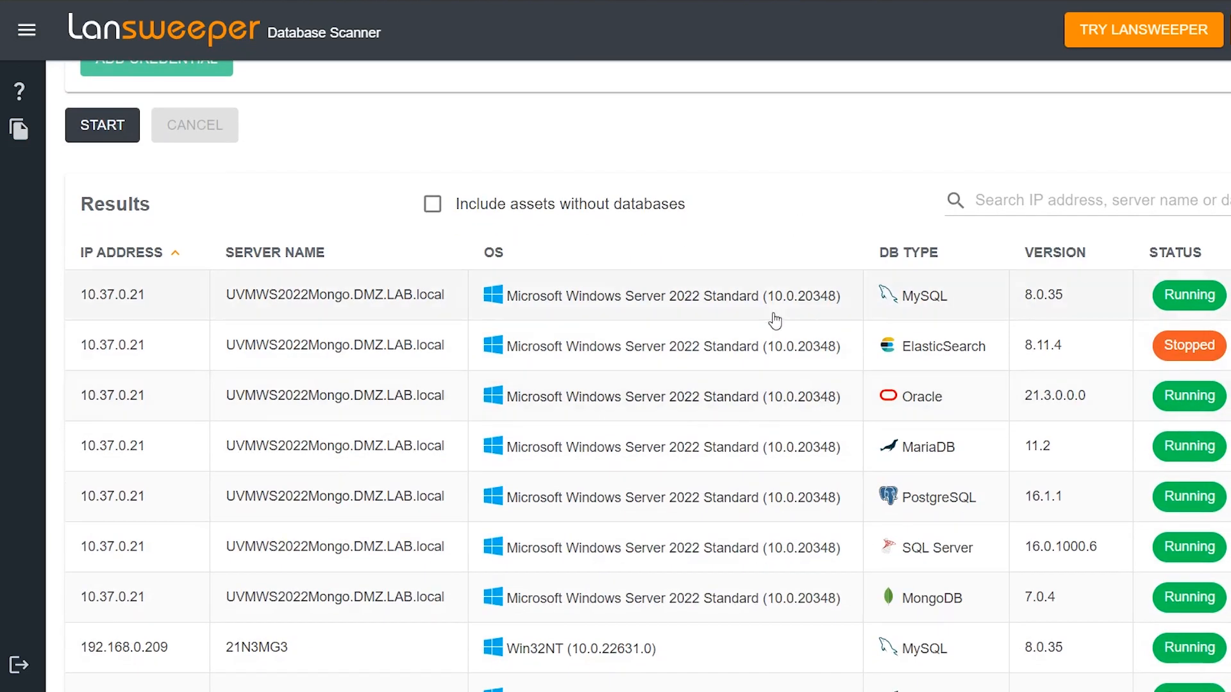
pyautogui.click(784, 346)
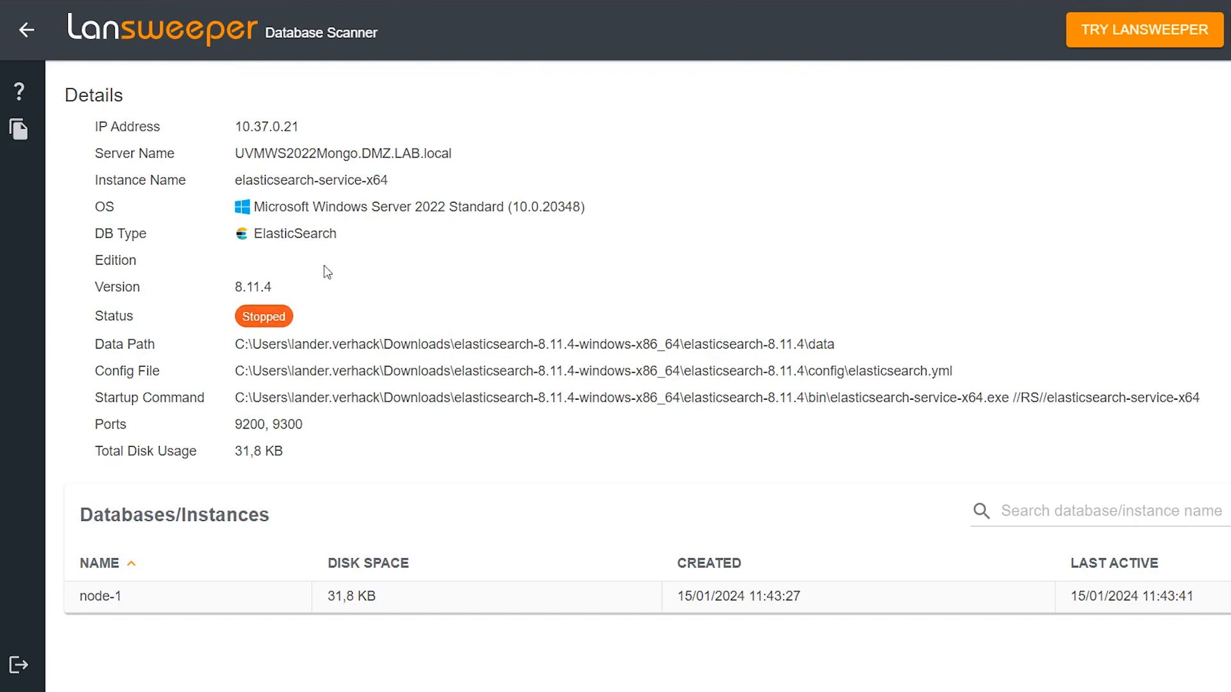
pyautogui.click(27, 30)
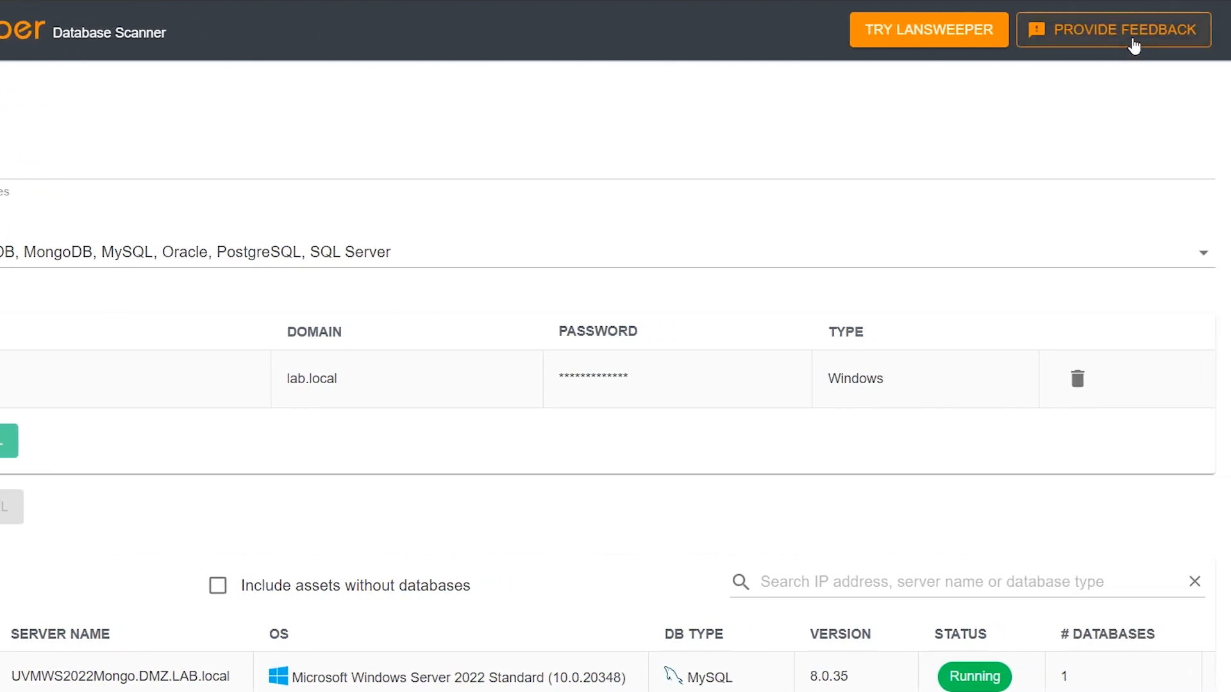
# Open the feedback form for the Database Scanner.
pyautogui.click(1134, 46)
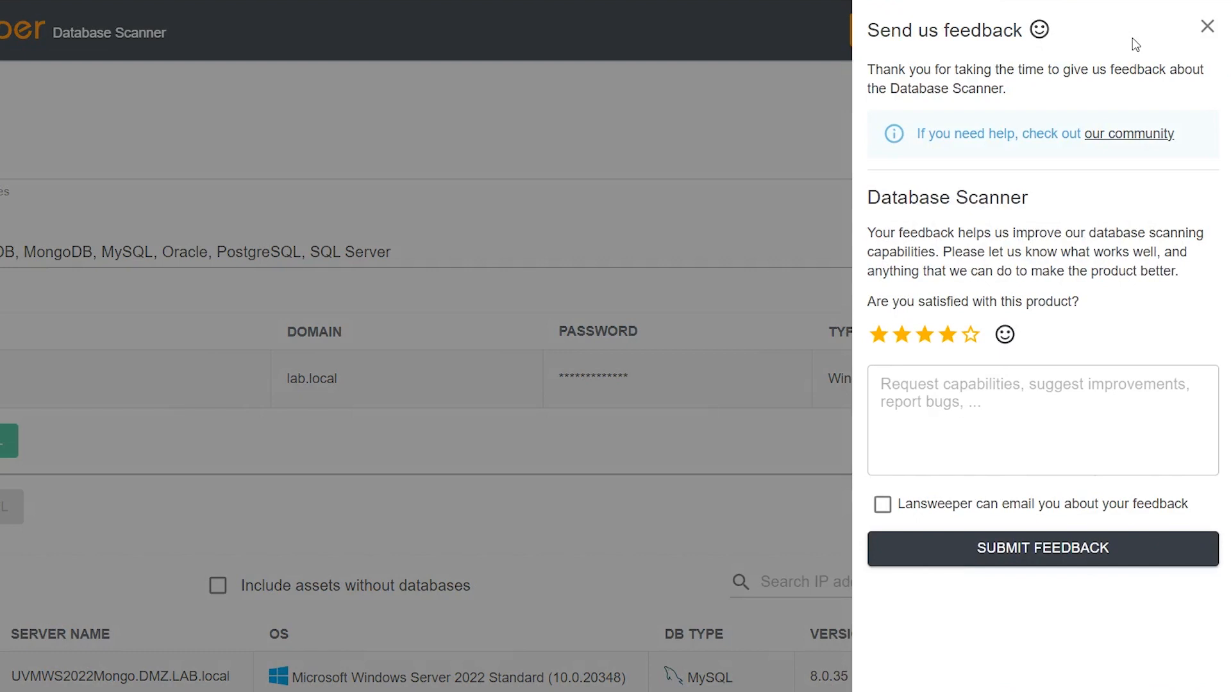